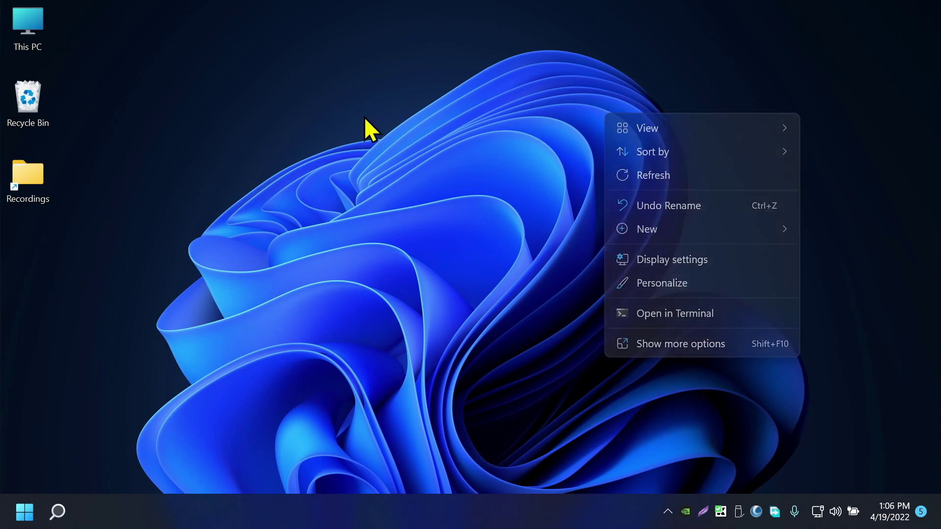
Search Windows for 'nvi' and launch NVIDIA Control Panel from the results.
left_click(58, 514)
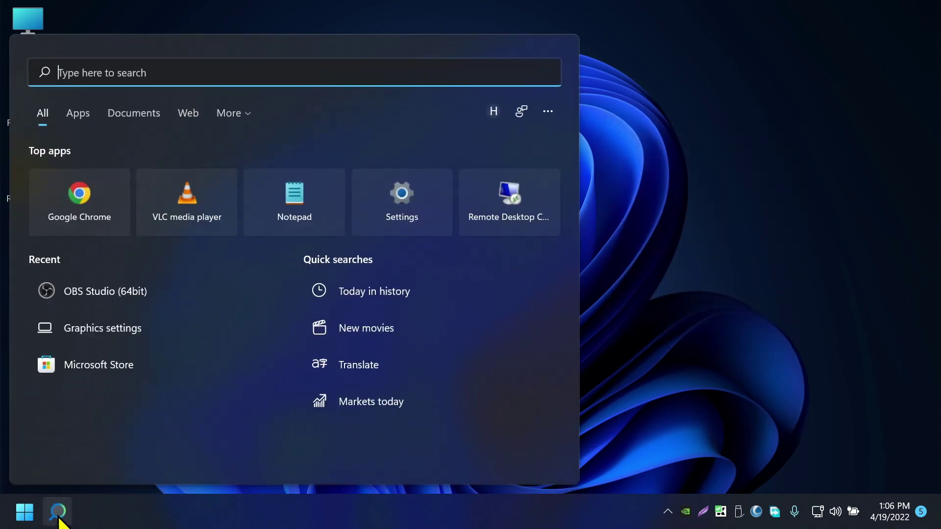
type("b")
key("BackSpace")
type("bnv")
key("BackSpace")
key("BackSpace")
key("BackSpace")
type("nvi")
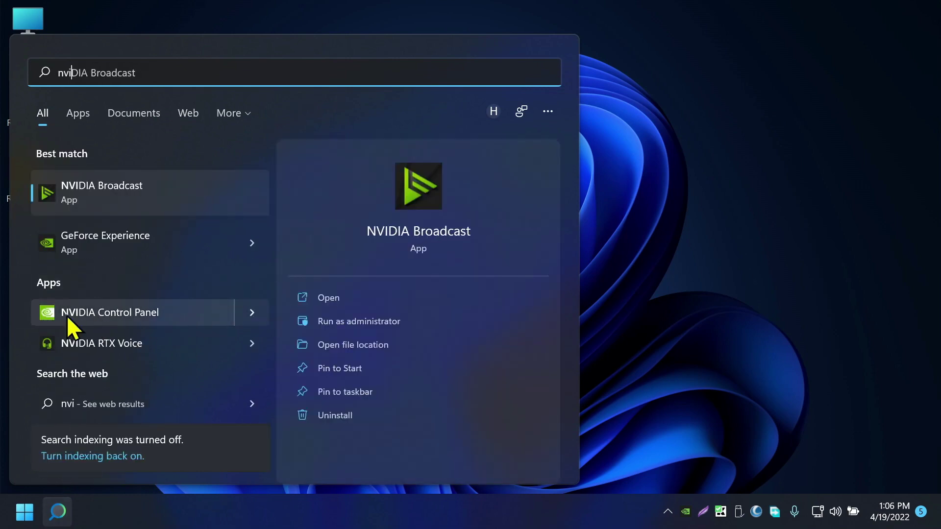
left_click(109, 312)
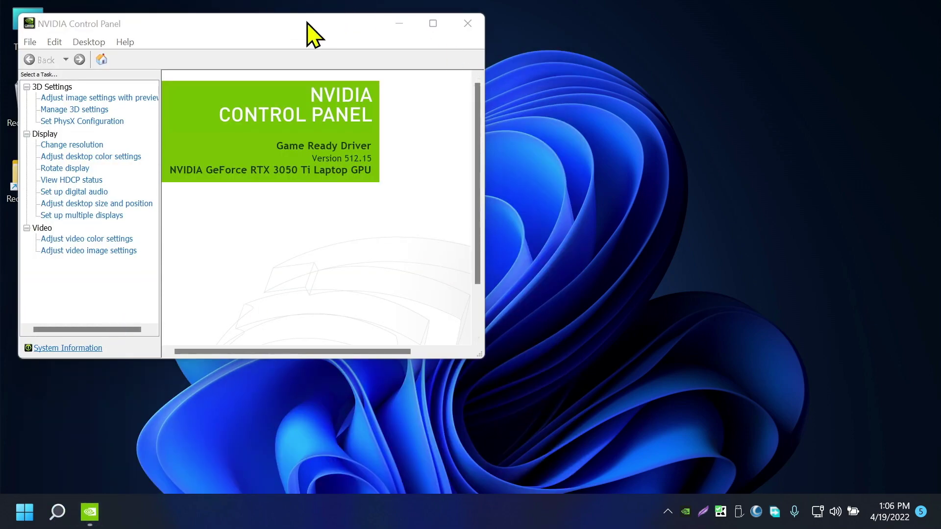
Maximise the window and apply High-performance NVIDIA processor as the global preferred graphics processor.
double_click(311, 27)
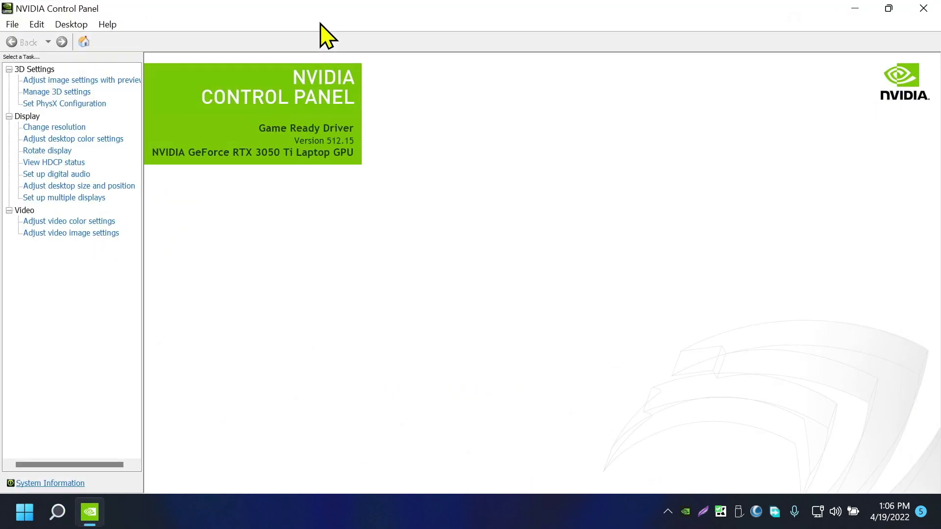
left_click(46, 81)
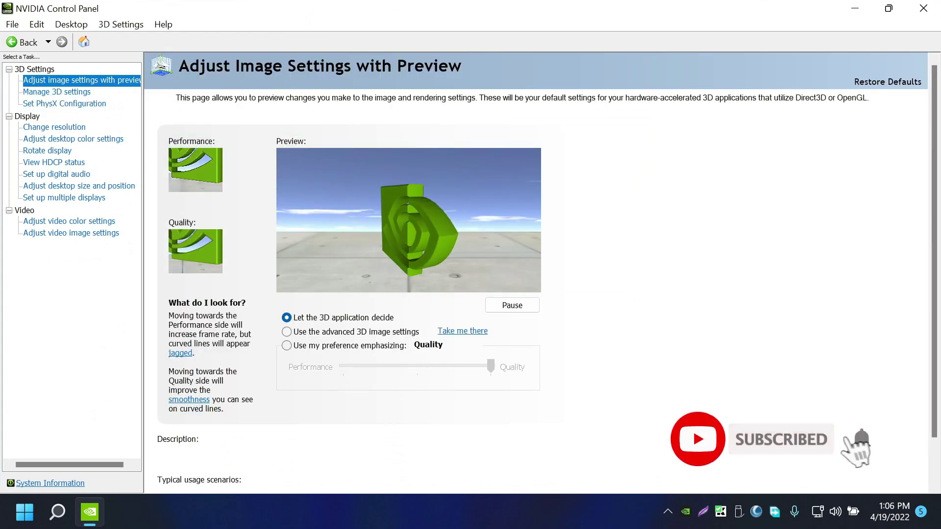
left_click(45, 93)
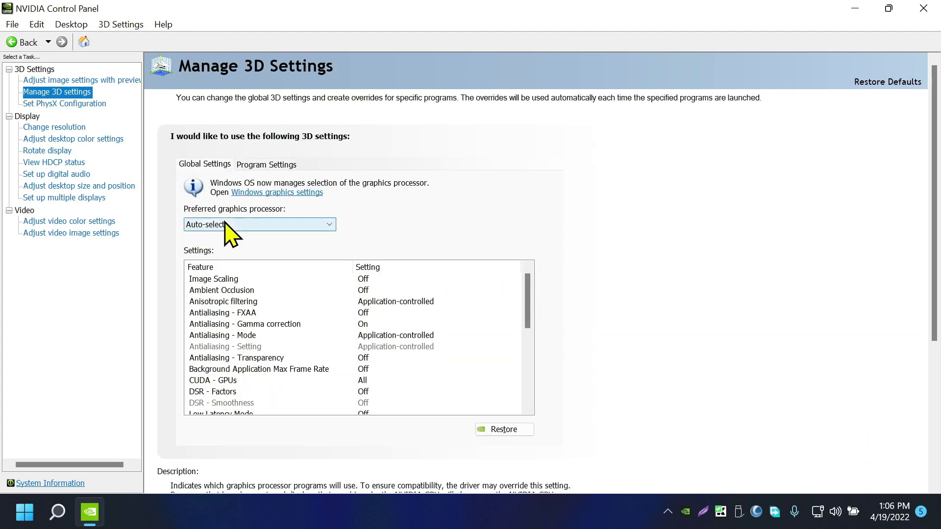
left_click(273, 226)
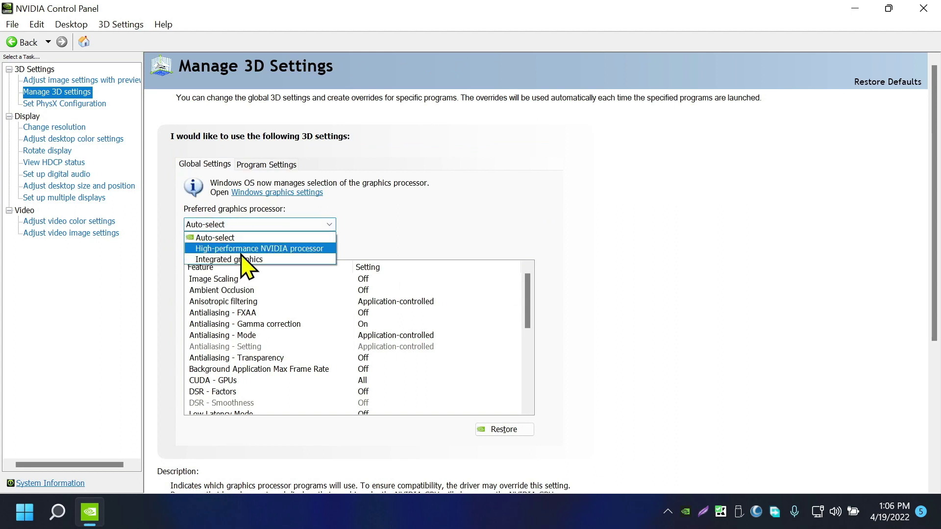
left_click(295, 249)
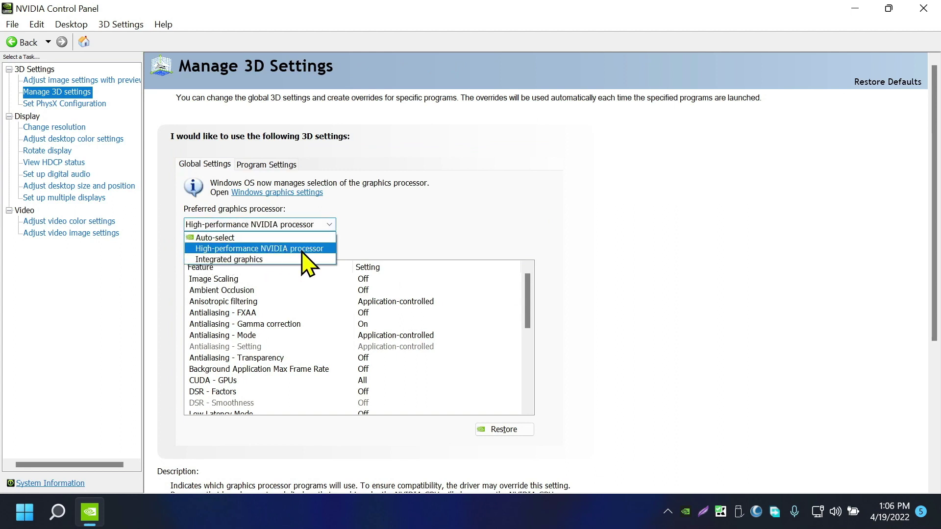
left_click(830, 475)
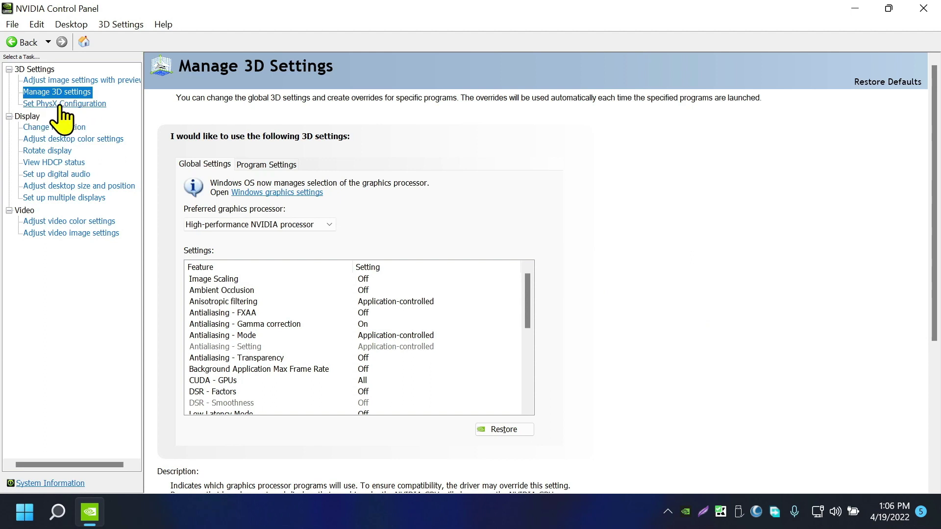
Apply the NVIDIA GeForce RTX 3050 Ti Laptop GPU as PhysX processor, then minimise the window.
left_click(50, 104)
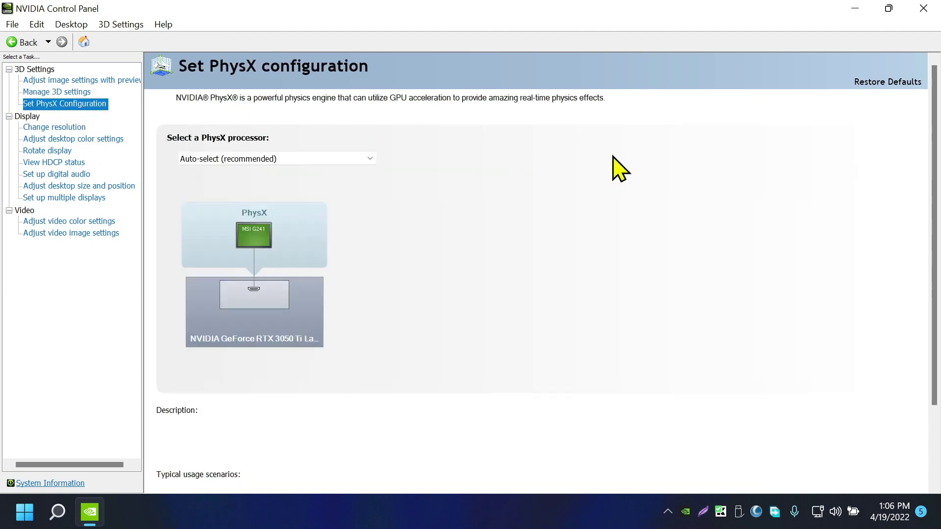
left_click(322, 159)
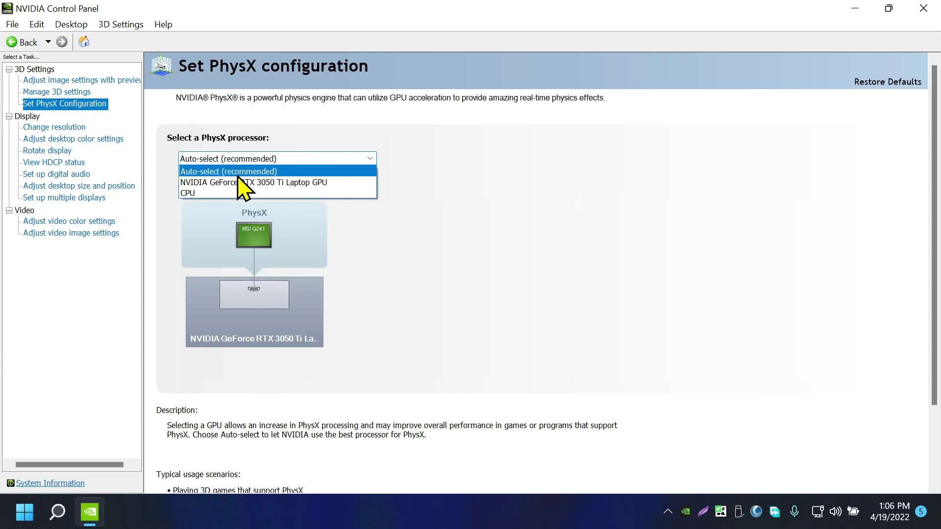
left_click(295, 183)
left_click(810, 477)
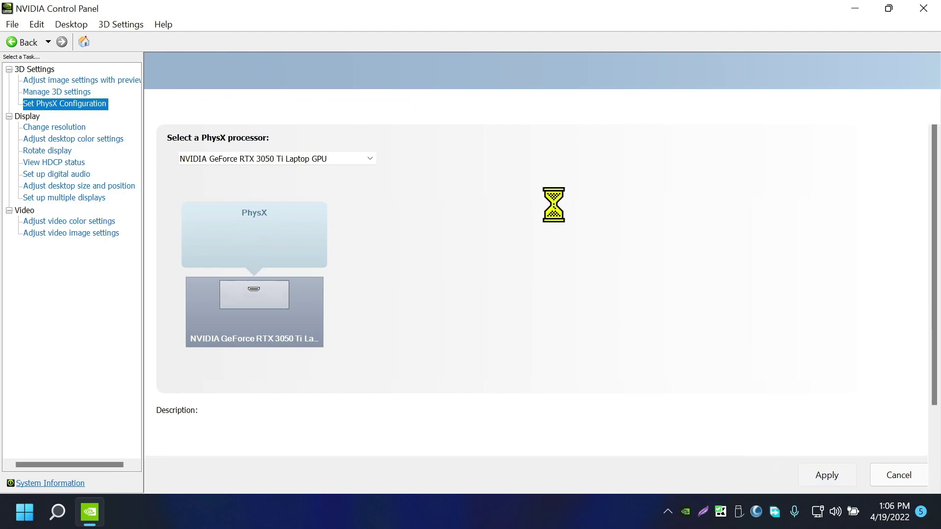
left_click(855, 8)
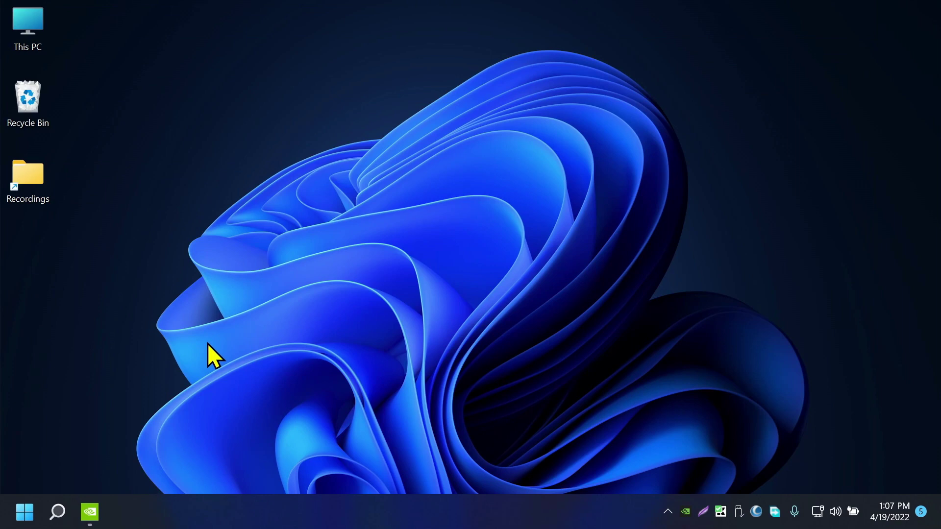
Search Windows for 'gr' and open System > Display > Graphics in Settings.
left_click(57, 512)
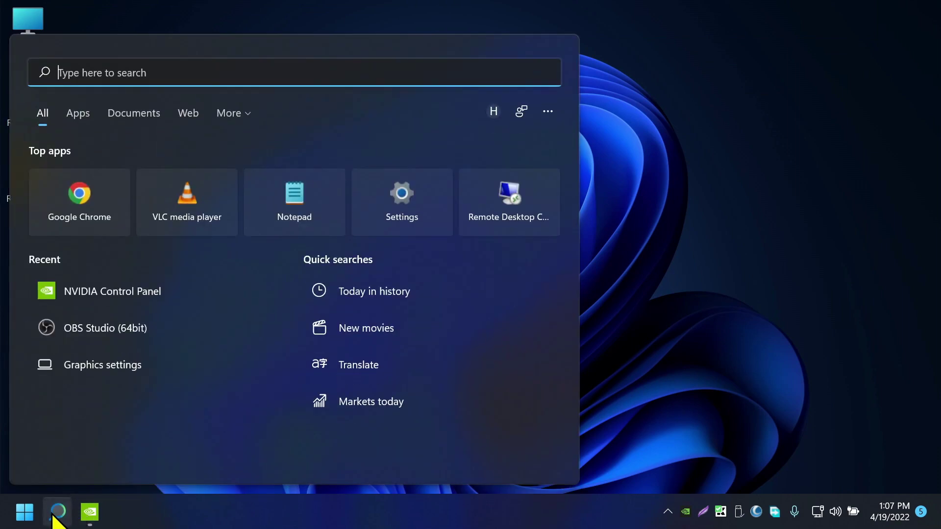
type("gt")
key("BackSpace")
type("raphics settings")
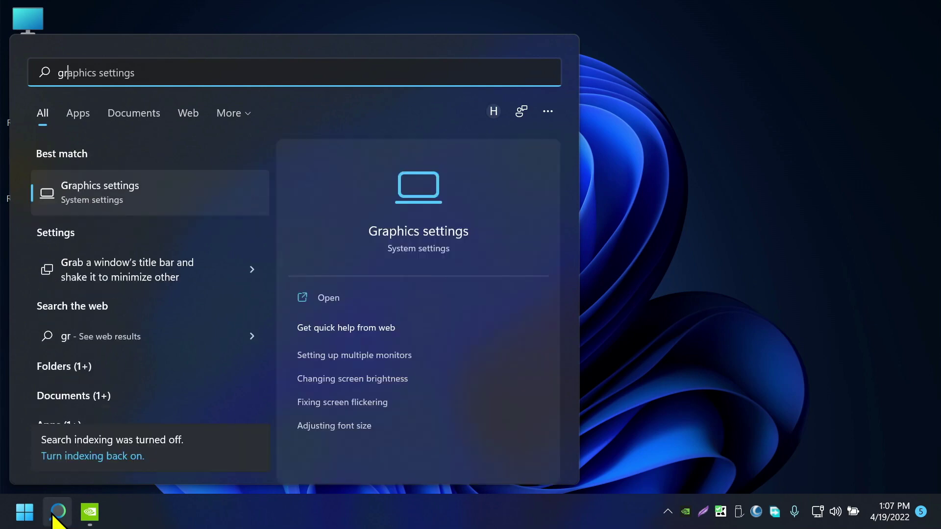
left_click(124, 190)
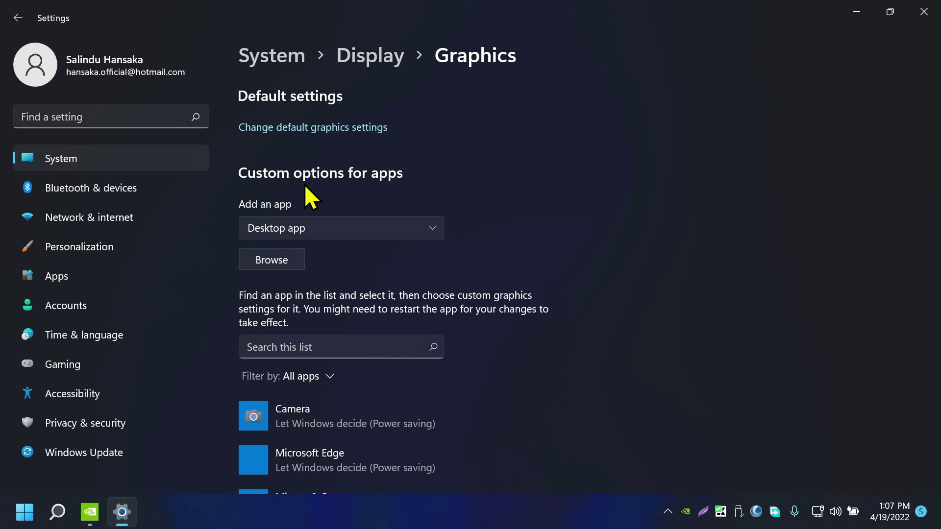
scroll(573, 204, "down", 3)
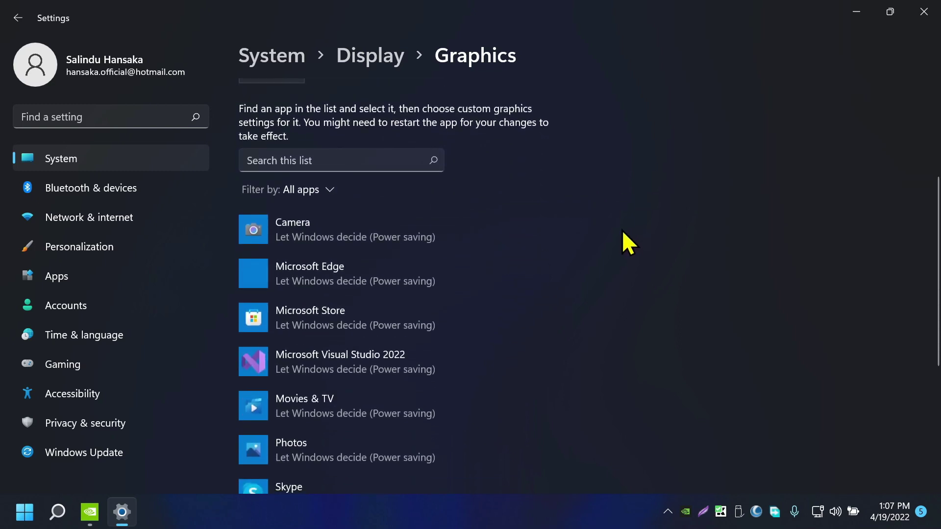
scroll(622, 231, "down", 1)
scroll(602, 250, "down", 2)
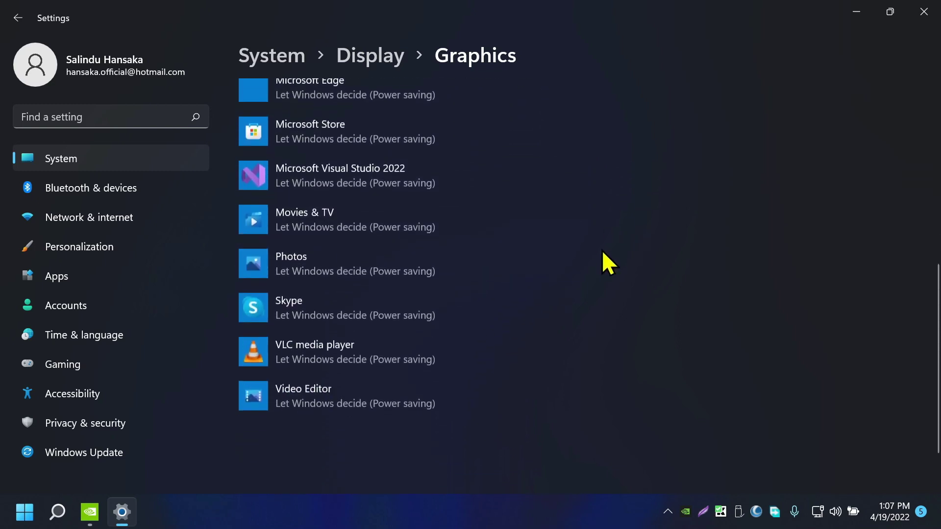
scroll(602, 250, "up", 2)
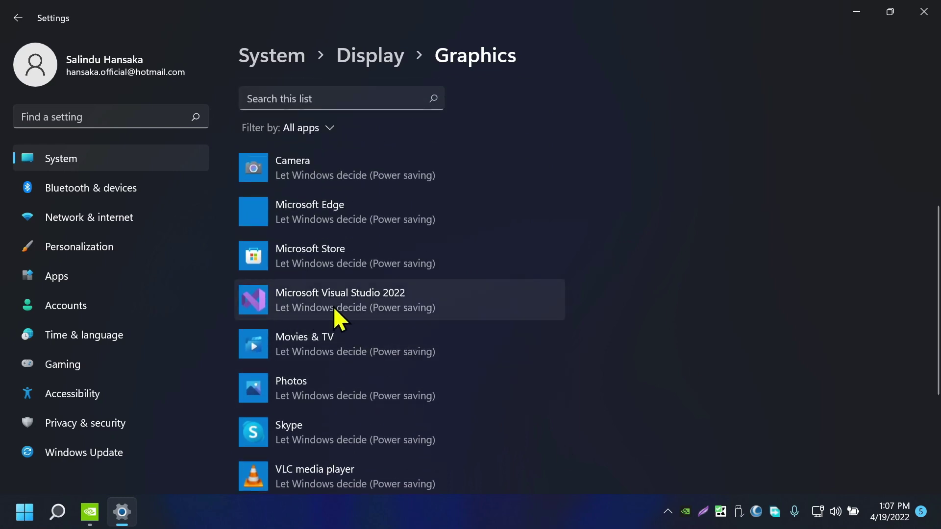
left_click(397, 301)
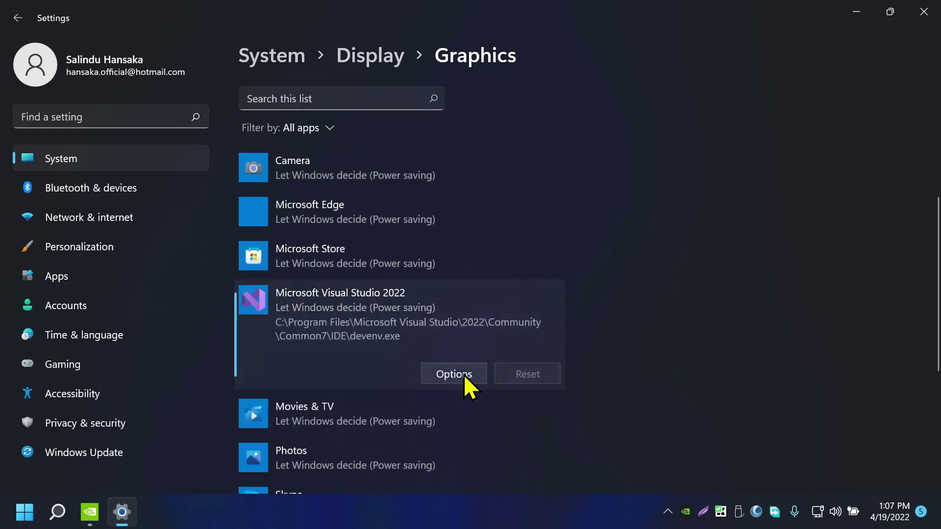
left_click(454, 375)
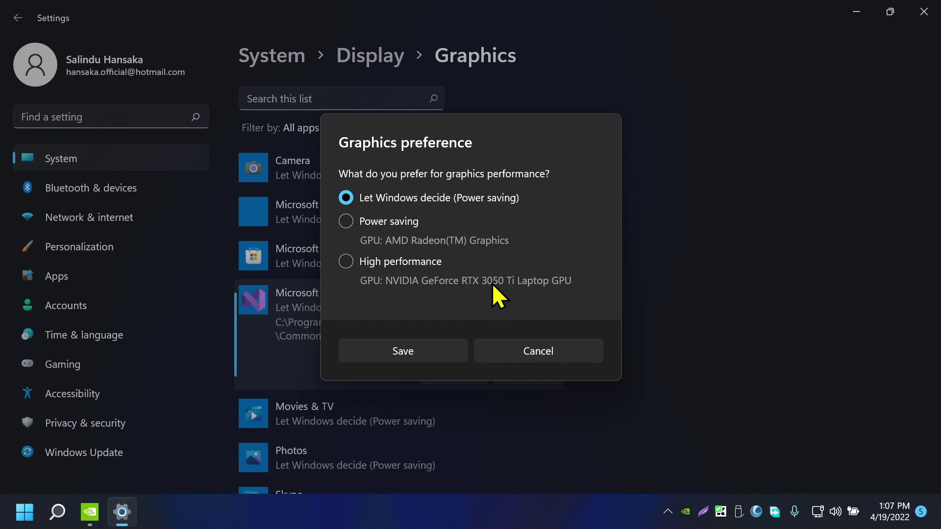
left_click(375, 264)
Dismiss the open preference unsaved, return to the page top, and open the Add an app dropdown.
left_click(574, 350)
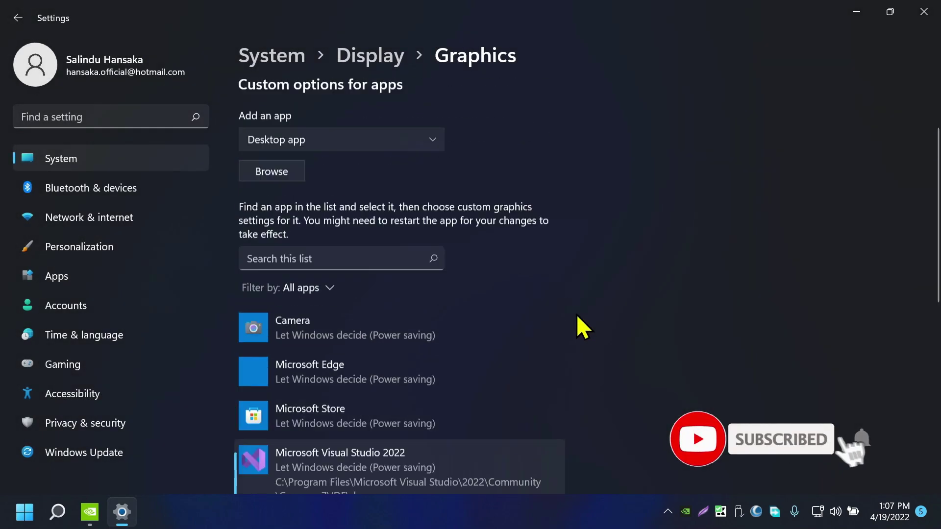
scroll(361, 238, "down", 10)
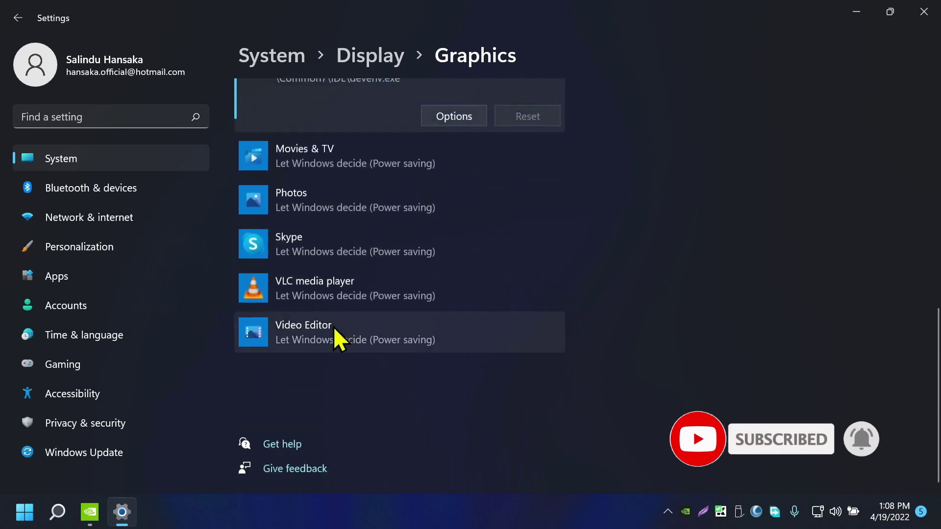
scroll(337, 367, "up", 10)
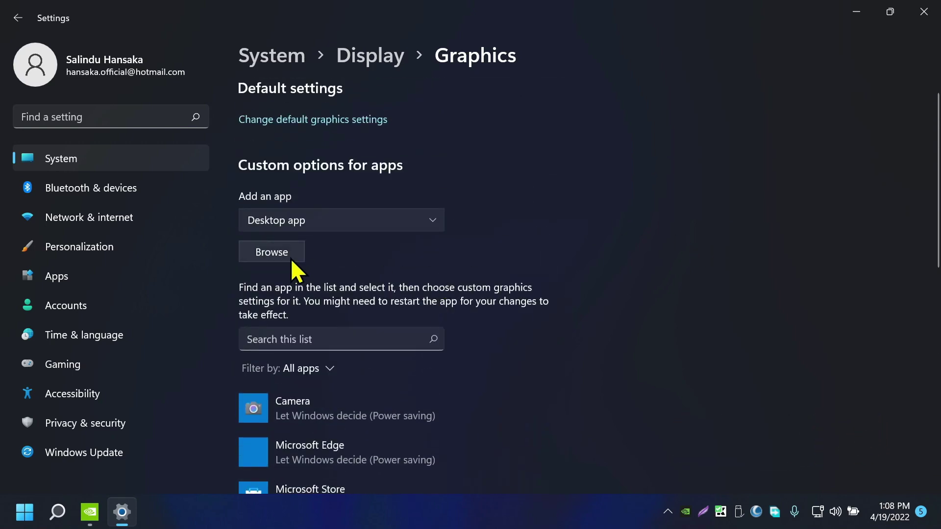
left_click(399, 216)
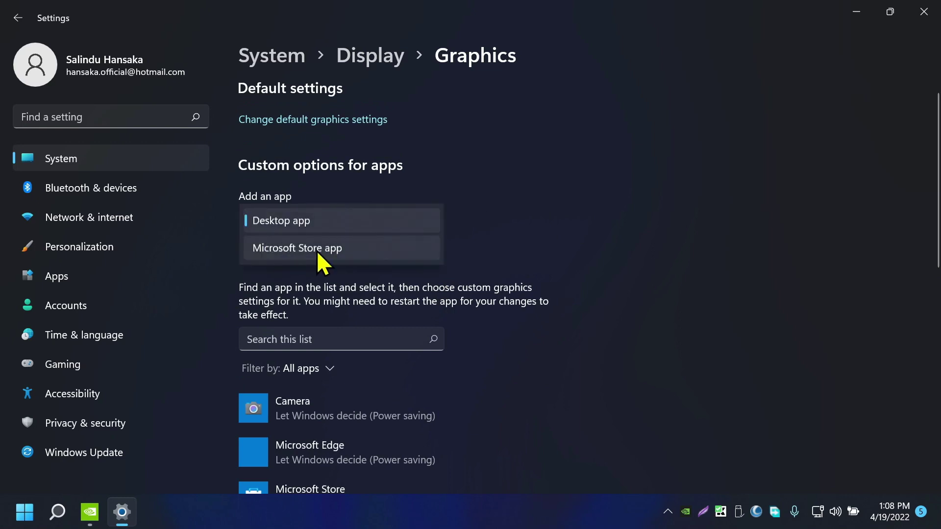
Choose Microsoft Store app, browse the store app list, and close it without picking one.
left_click(357, 246)
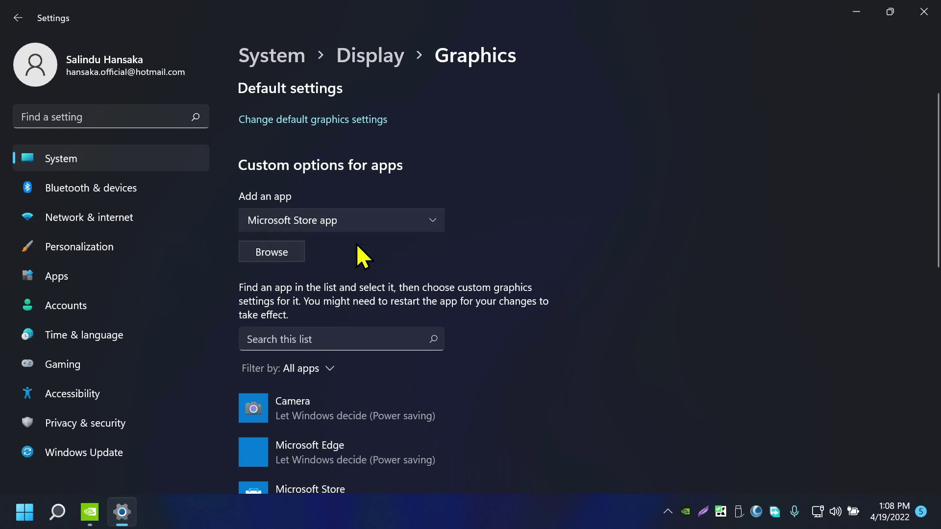
left_click(243, 250)
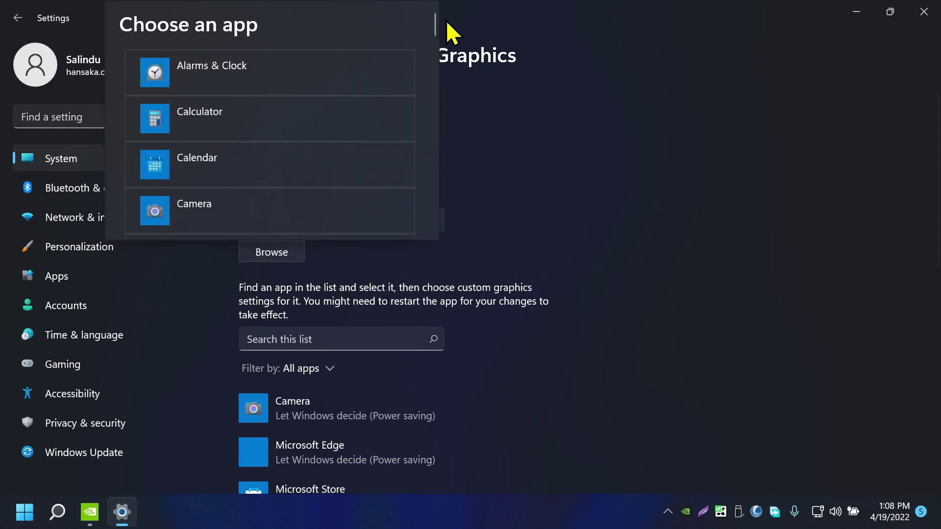
mouse_move(431, 25)
left_mouse_down()
mouse_move(414, 205)
mouse_move(429, 29)
left_mouse_up()
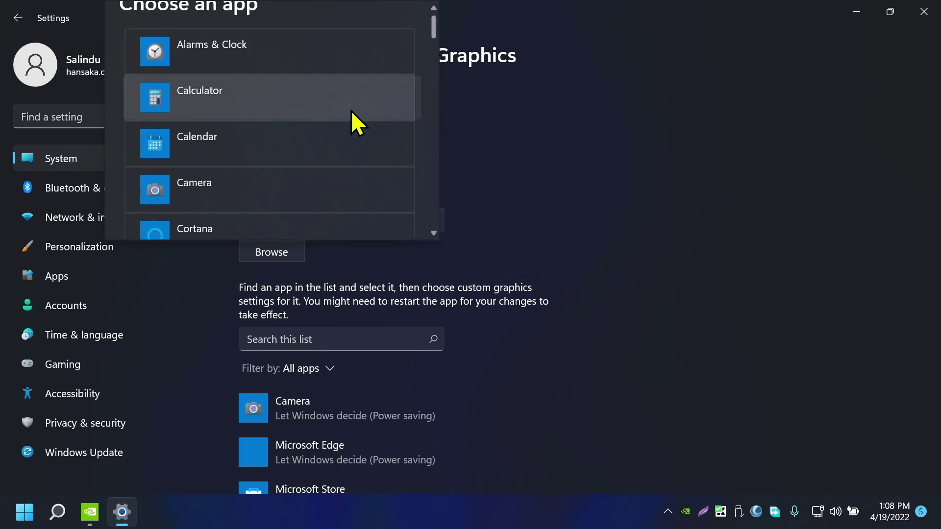
scroll(358, 134, "up", 1)
scroll(358, 134, "down", 5)
scroll(358, 134, "down", 2)
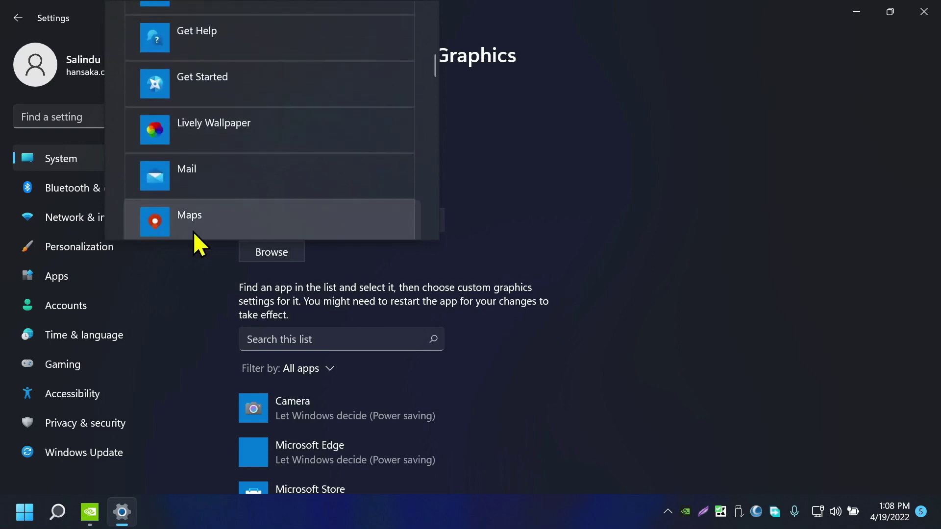
scroll(342, 202, "down", 1)
left_click(651, 188)
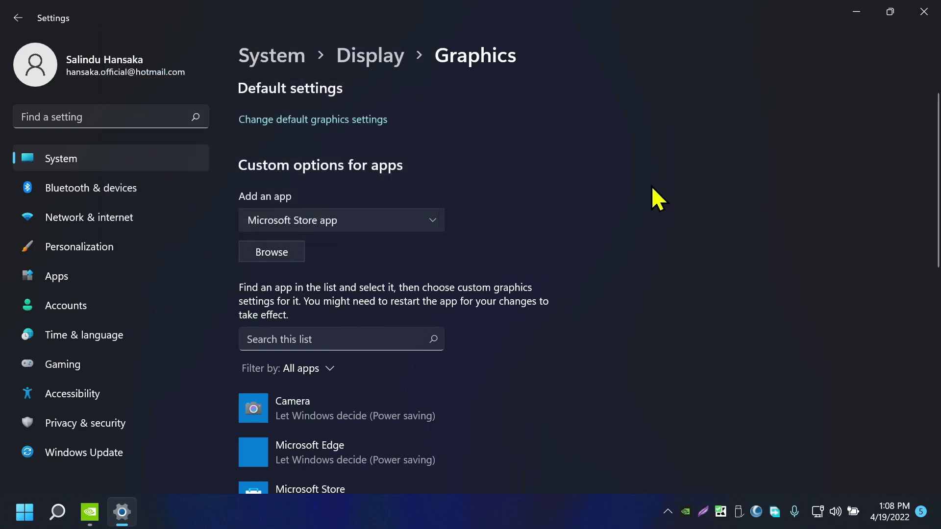
Switch the app type to Desktop app and open the Browse file picker.
left_click(329, 223)
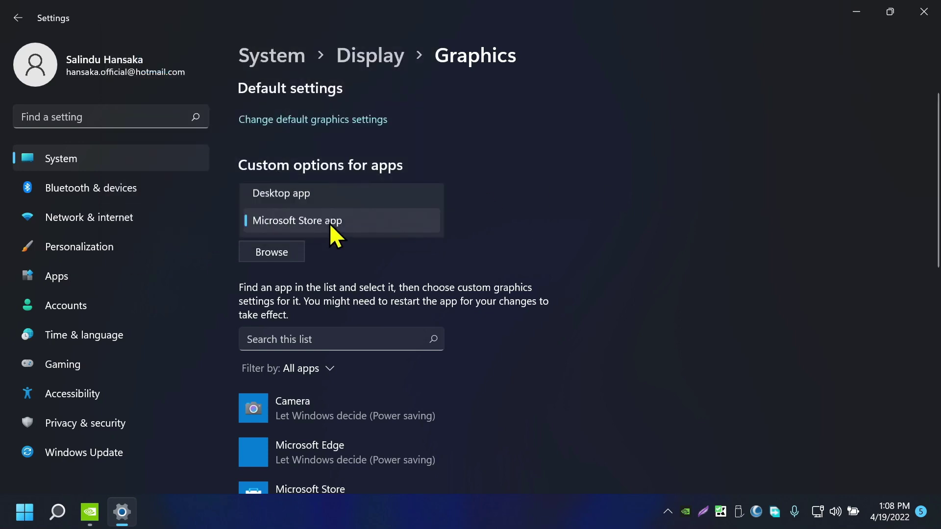
left_click(322, 195)
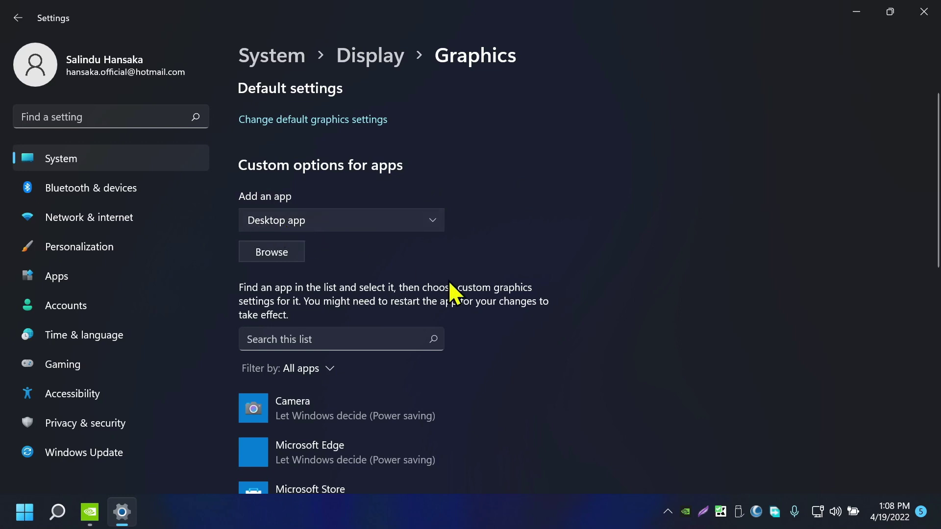
left_click(281, 262)
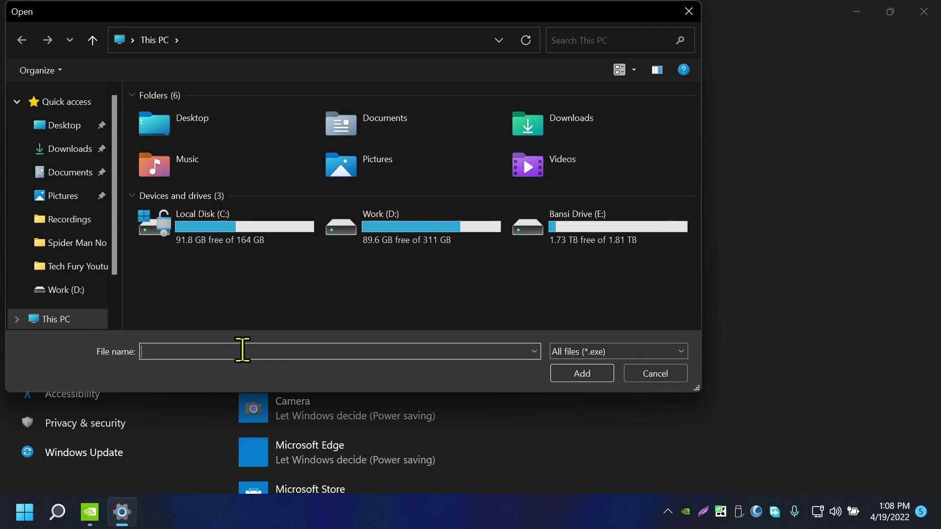
Follow Steam's Start entry to its install folder and show the path D:\Gaming\Steam.
left_click(24, 512)
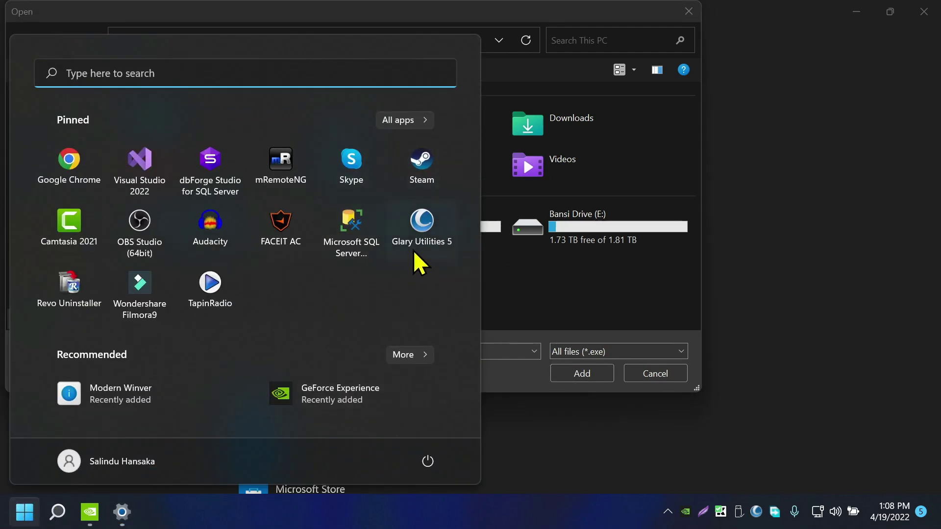
right_click(423, 165)
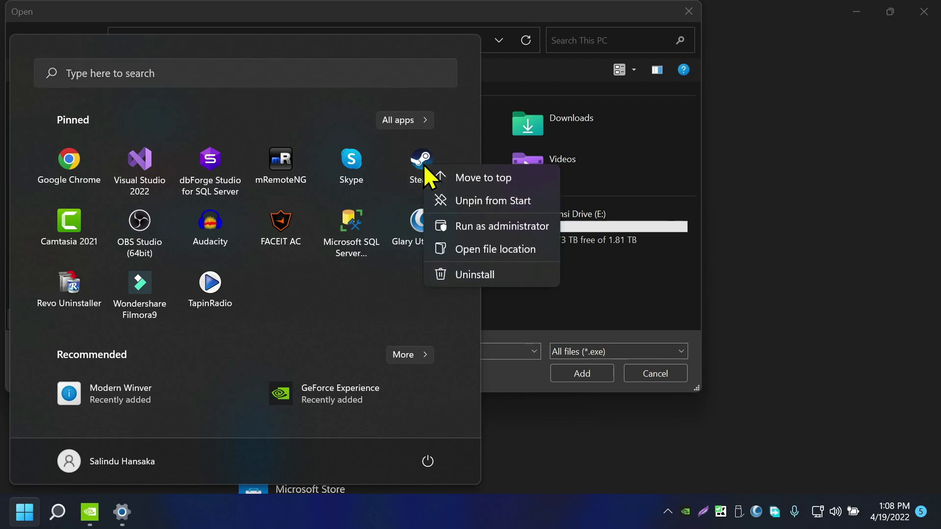
left_click(501, 250)
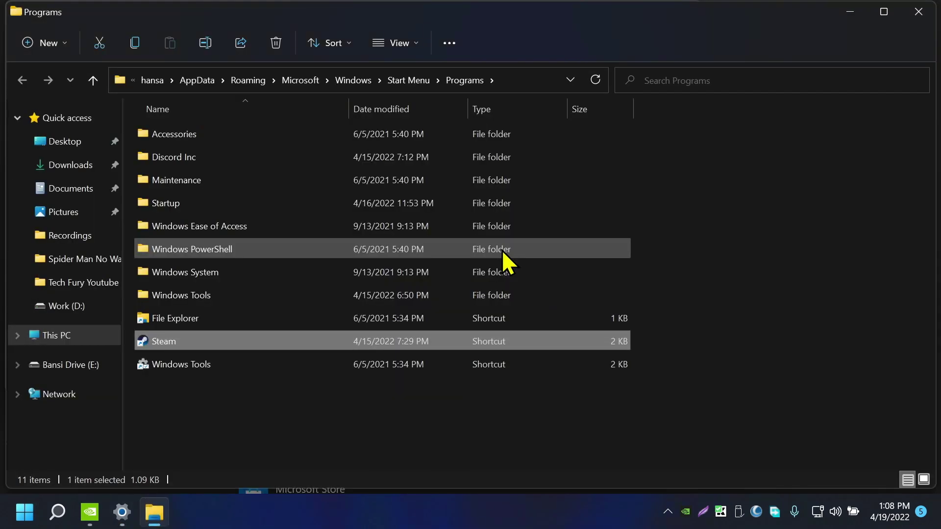
right_click(178, 344)
left_click(291, 200)
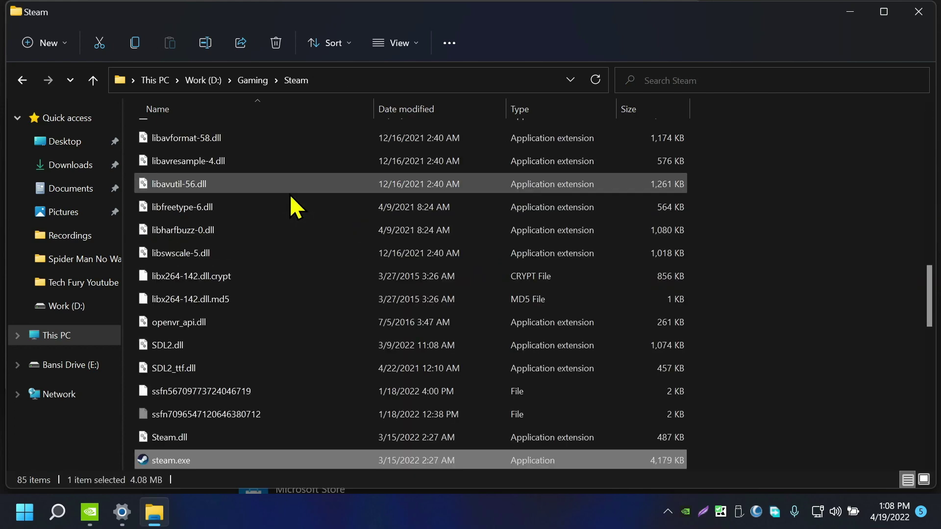
scroll(634, 206, "down", 3)
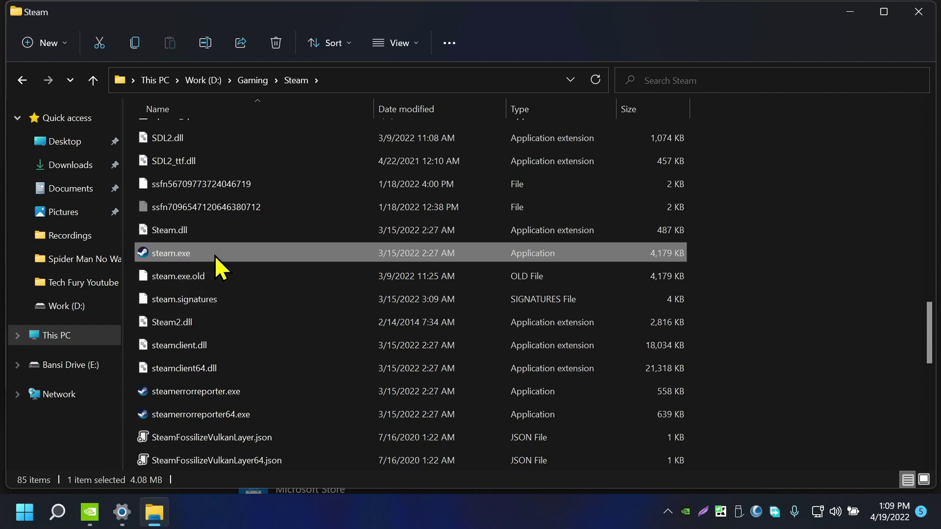
left_click(406, 81)
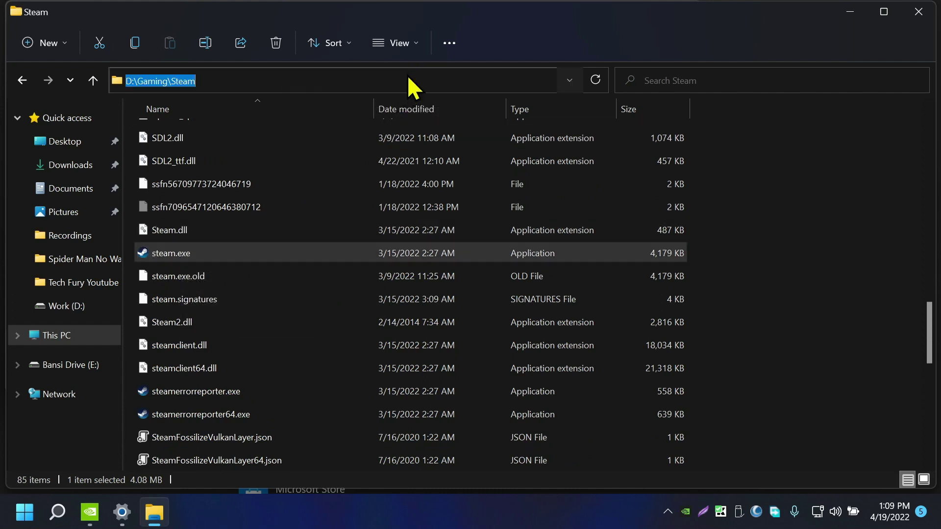
Go to D:\Gaming\Steam in the Open dialog and add steam.exe to the graphics app list.
left_click(850, 12)
left_click(244, 39)
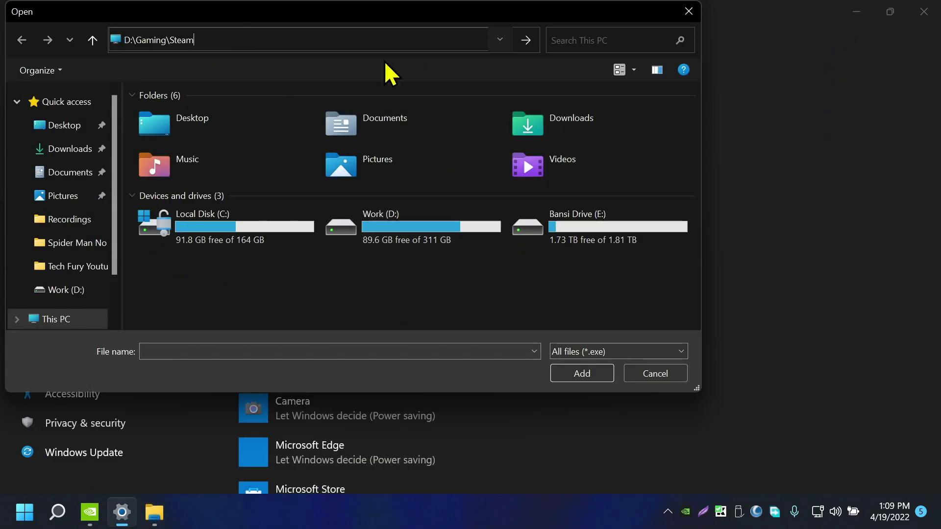
key("Return")
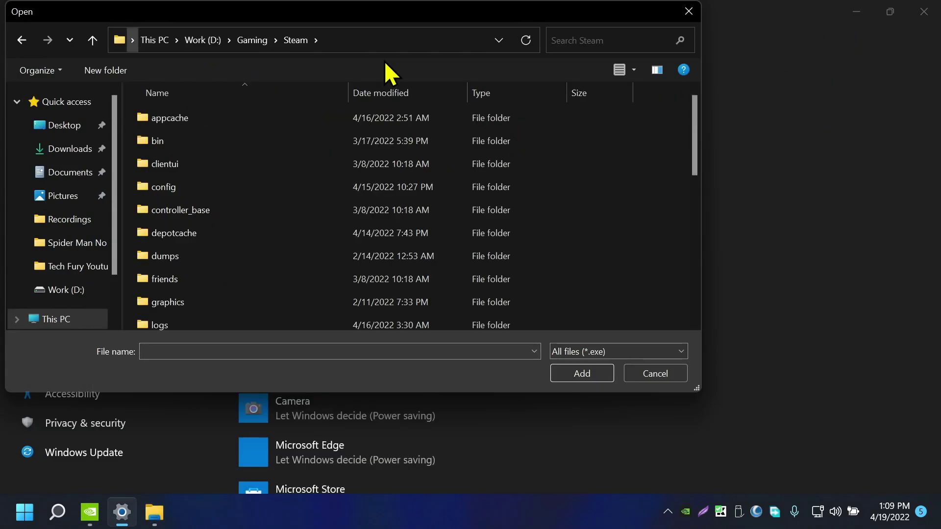
scroll(322, 225, "down", 6)
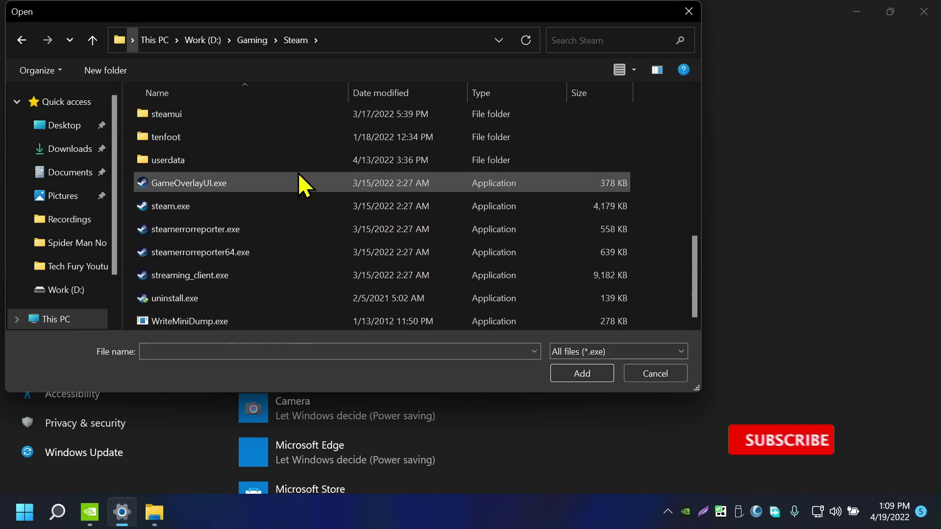
left_click(162, 209)
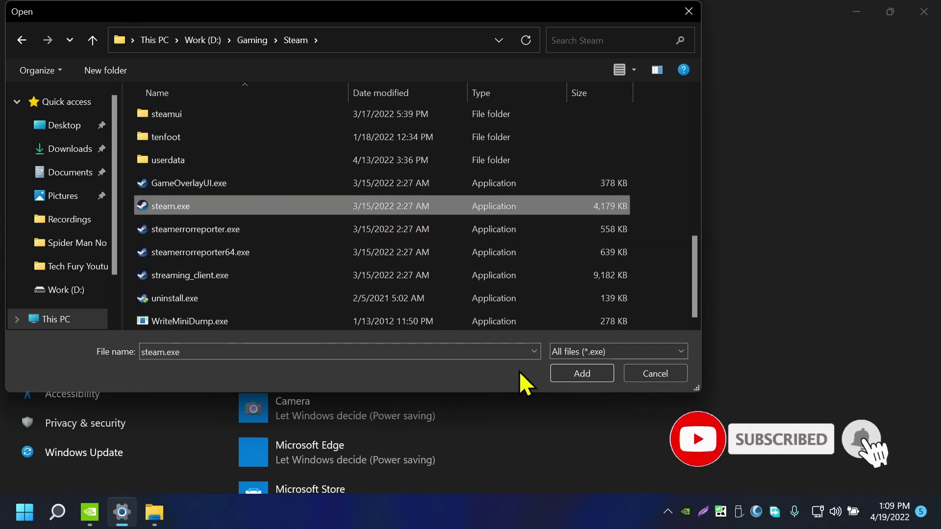
left_click(582, 373)
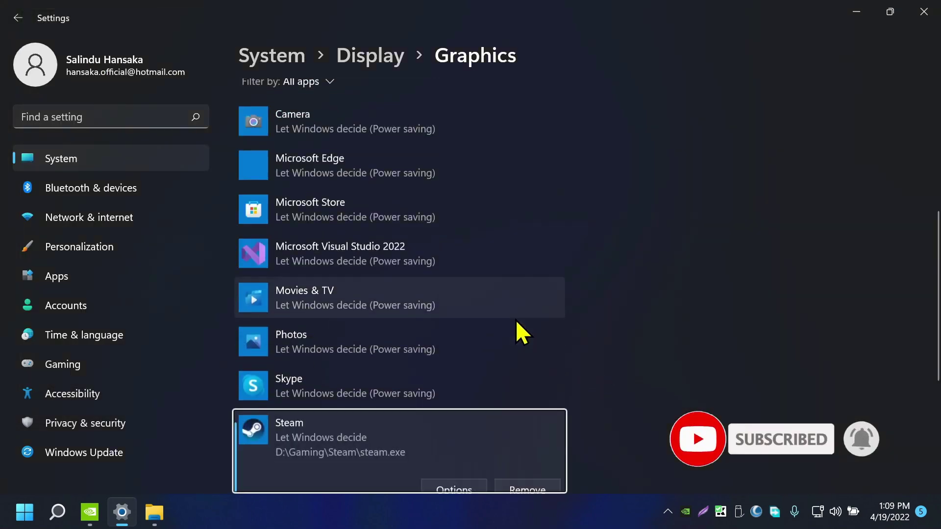
Save Steam's graphics preference as High performance (NVIDIA GeForce RTX 3050 Ti Laptop GPU).
scroll(519, 325, "down", 3)
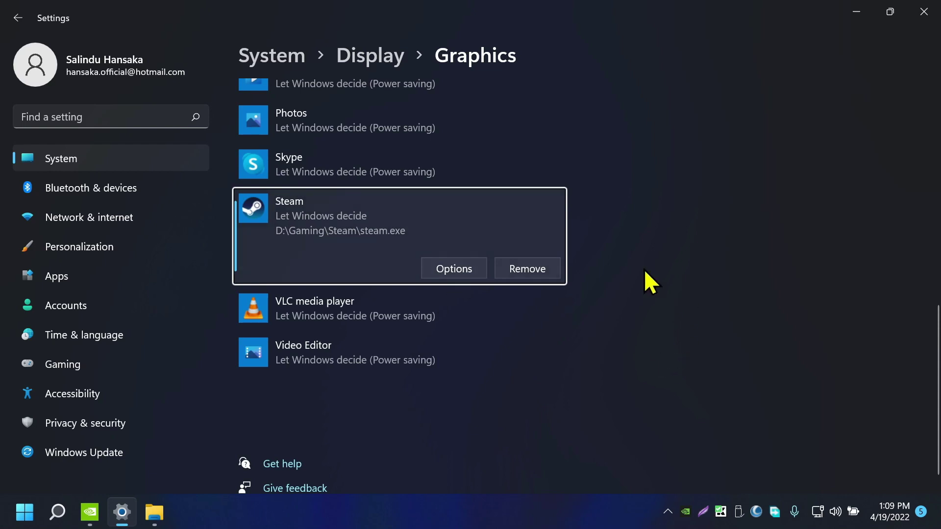
left_click(455, 272)
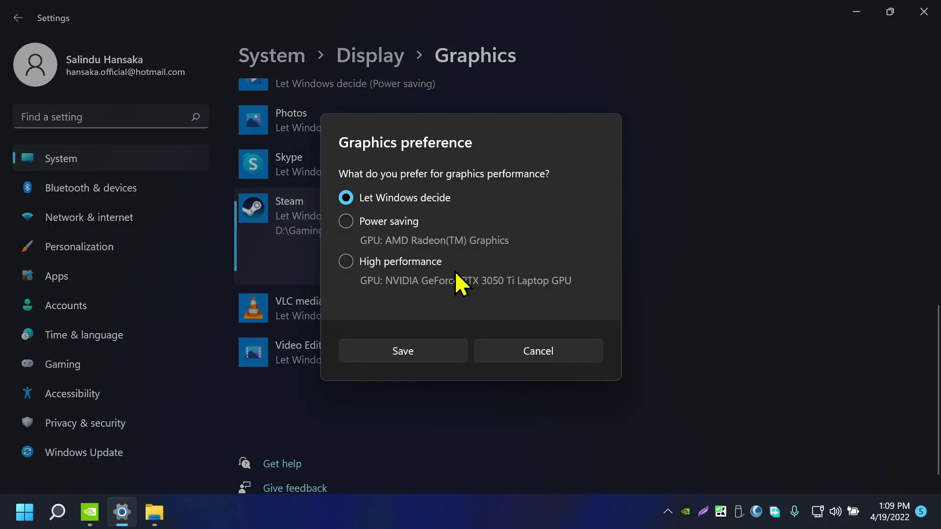
left_click(346, 261)
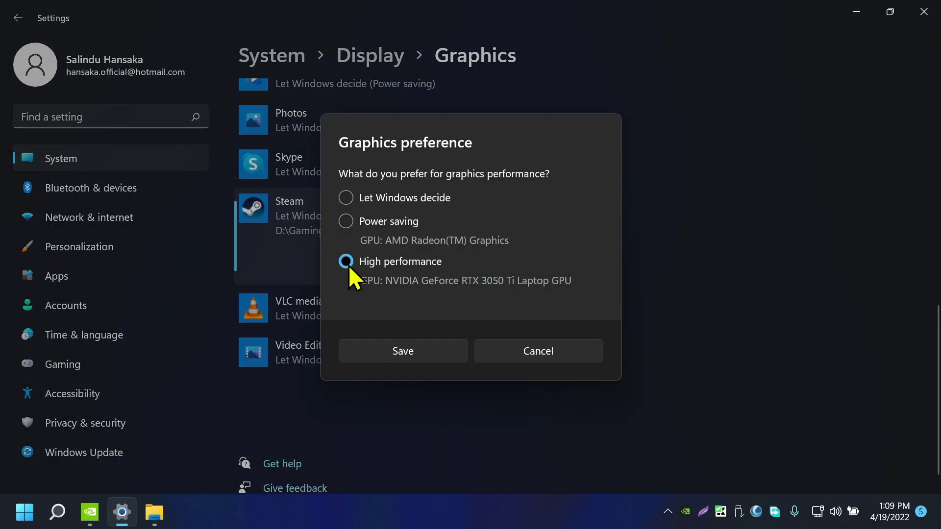
left_click(393, 351)
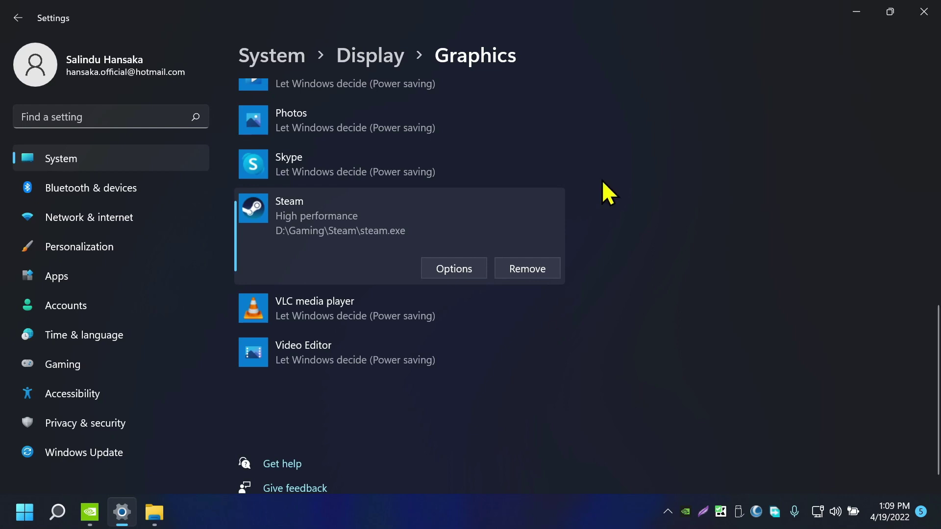
Remove the Steam entry from the custom graphics app list and close Windows Settings.
left_click(545, 272)
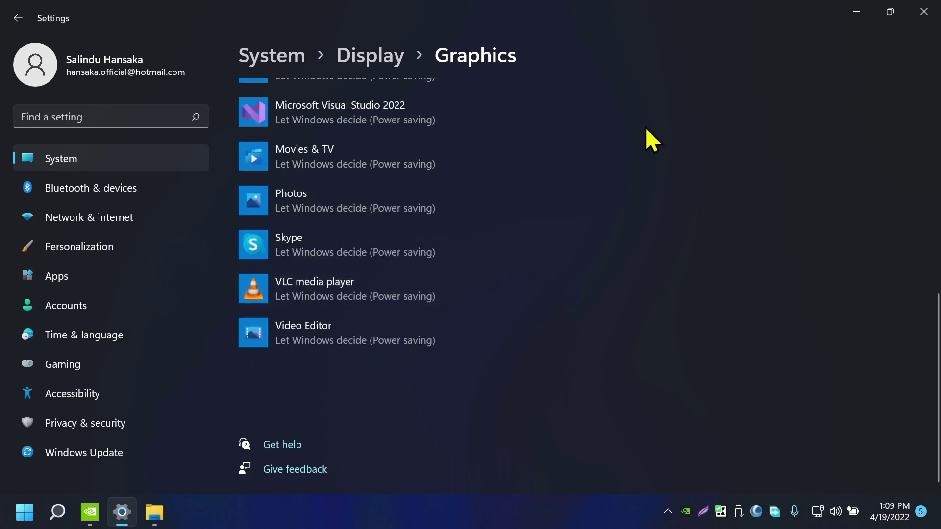
left_click(924, 11)
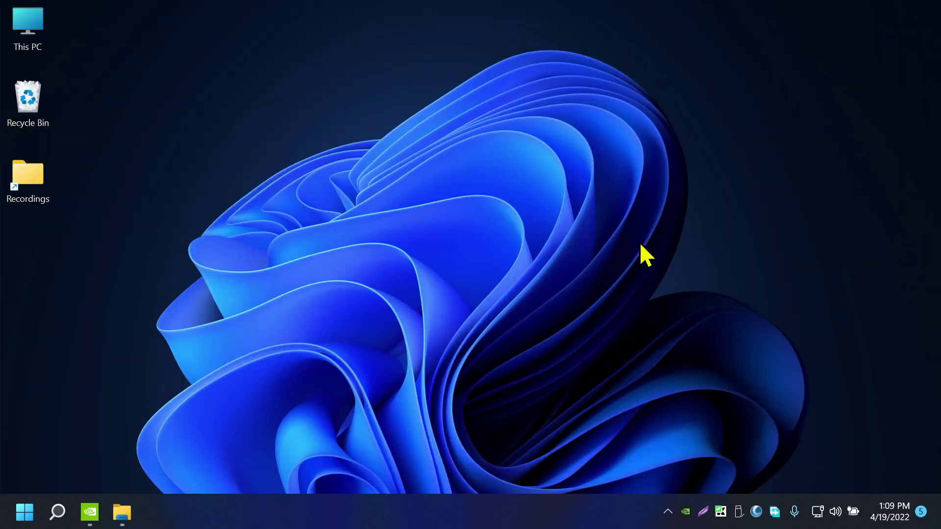